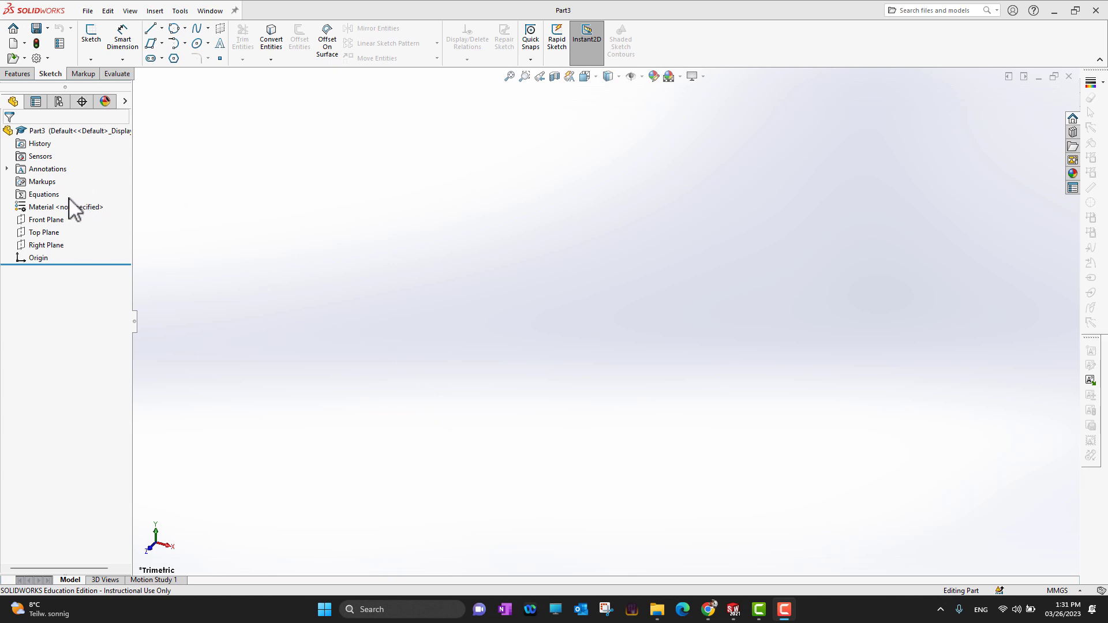
- Start a sketch on the Front Plane and draw a horizontal straight slot above-left of the origin, about 45 mm between centers and 34 mm wide
click(52, 220)
click(53, 209)
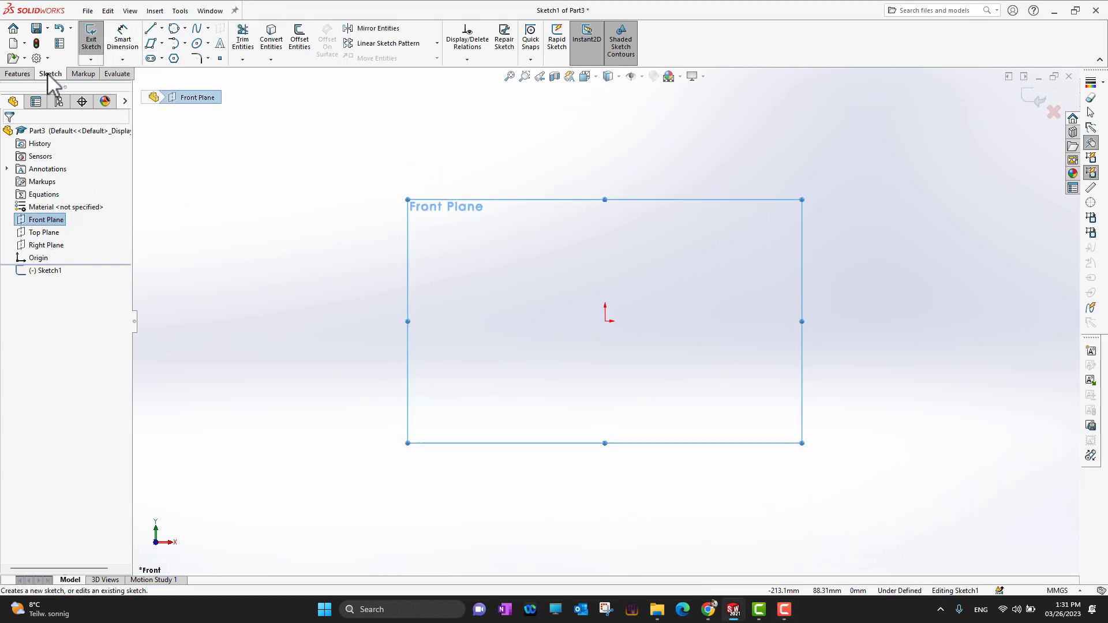
click(161, 59)
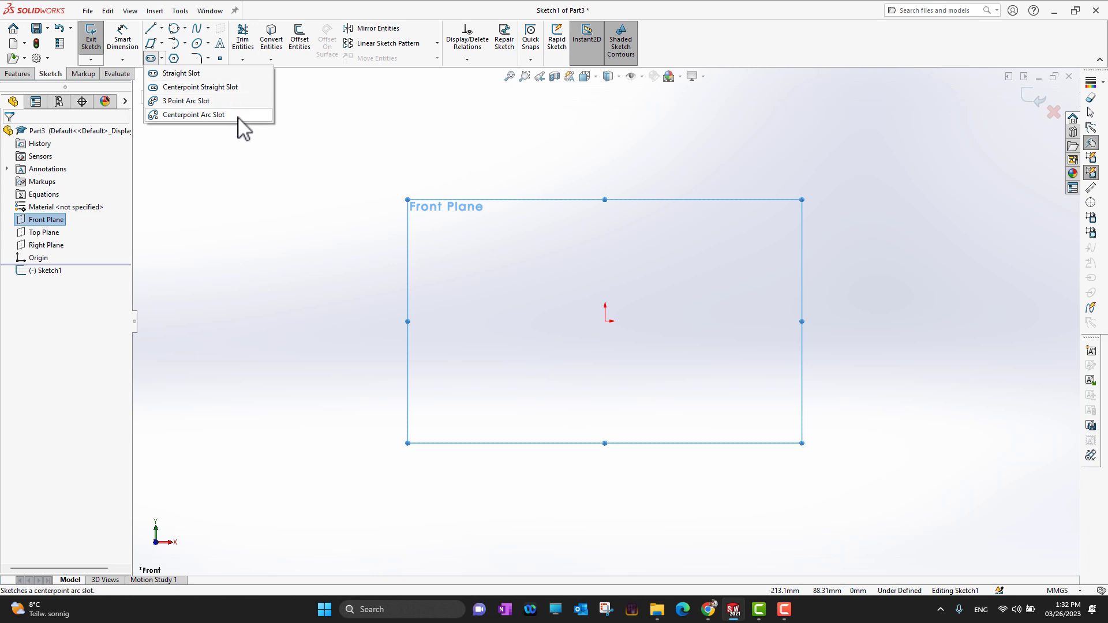
click(190, 73)
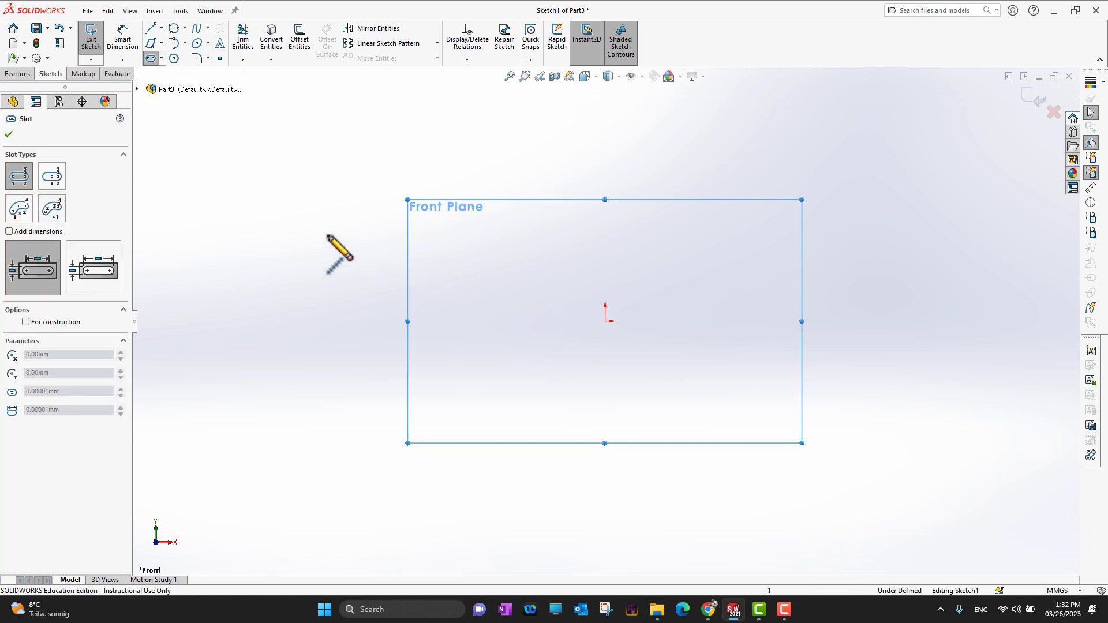
click(285, 229)
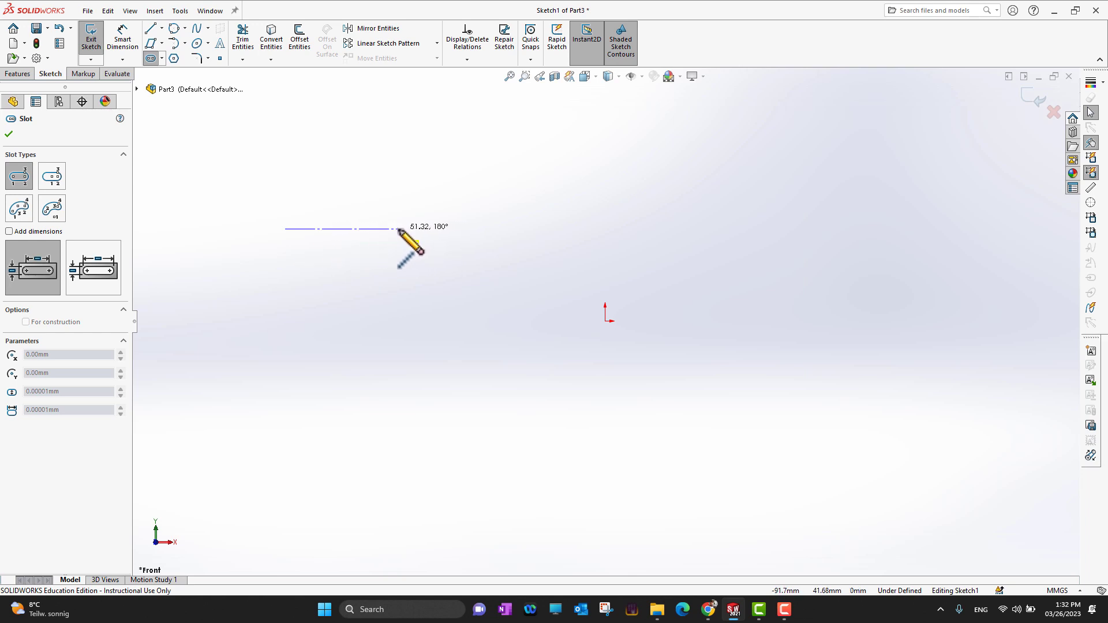
click(386, 229)
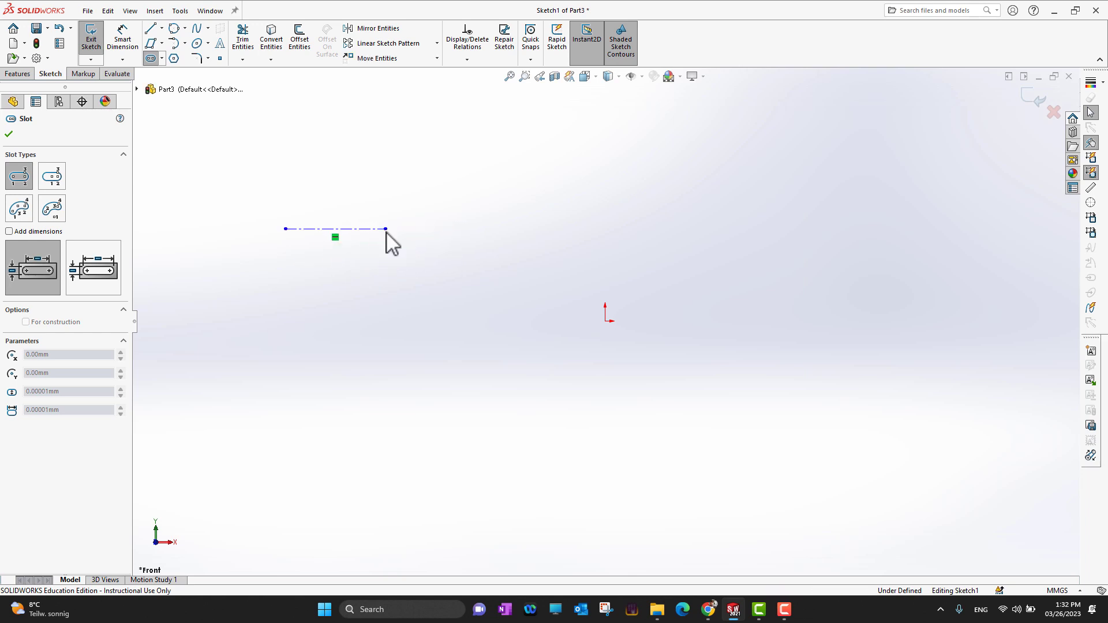
click(396, 240)
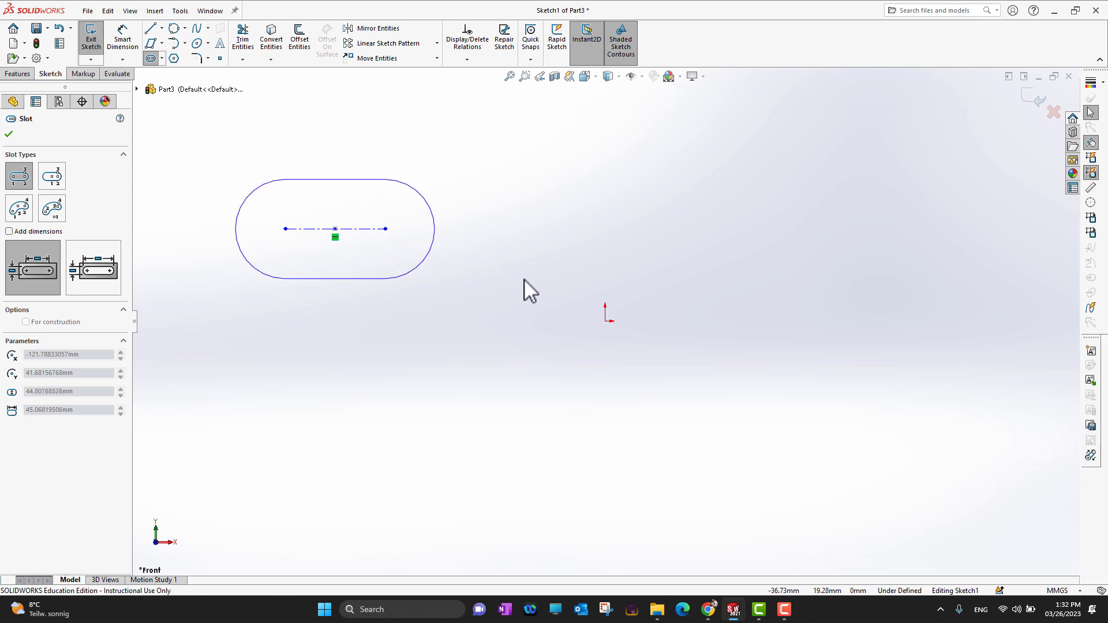
click(492, 267)
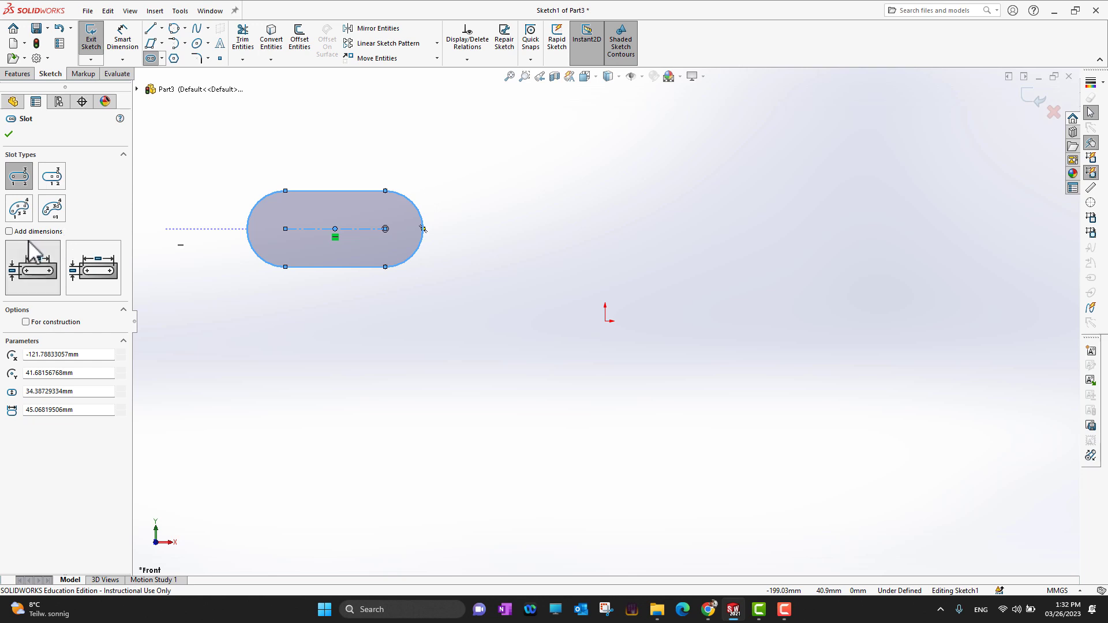
- Draw a downward-slanting centerpoint straight slot with added dimensions above-right of the origin, about 51 mm between centers and 38 mm wide
click(9, 231)
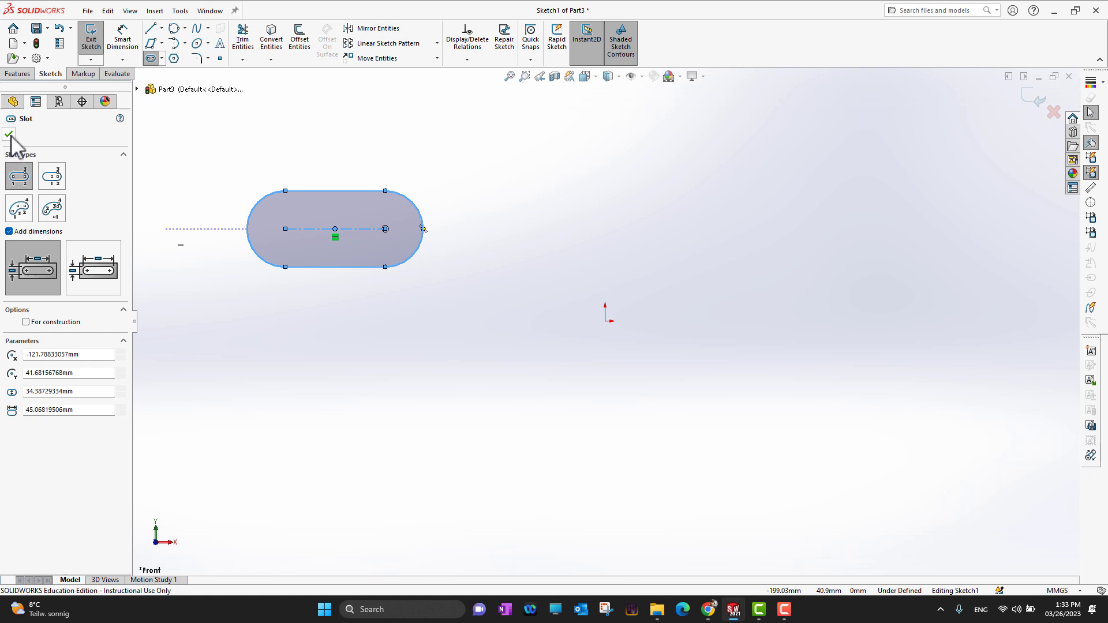
click(162, 58)
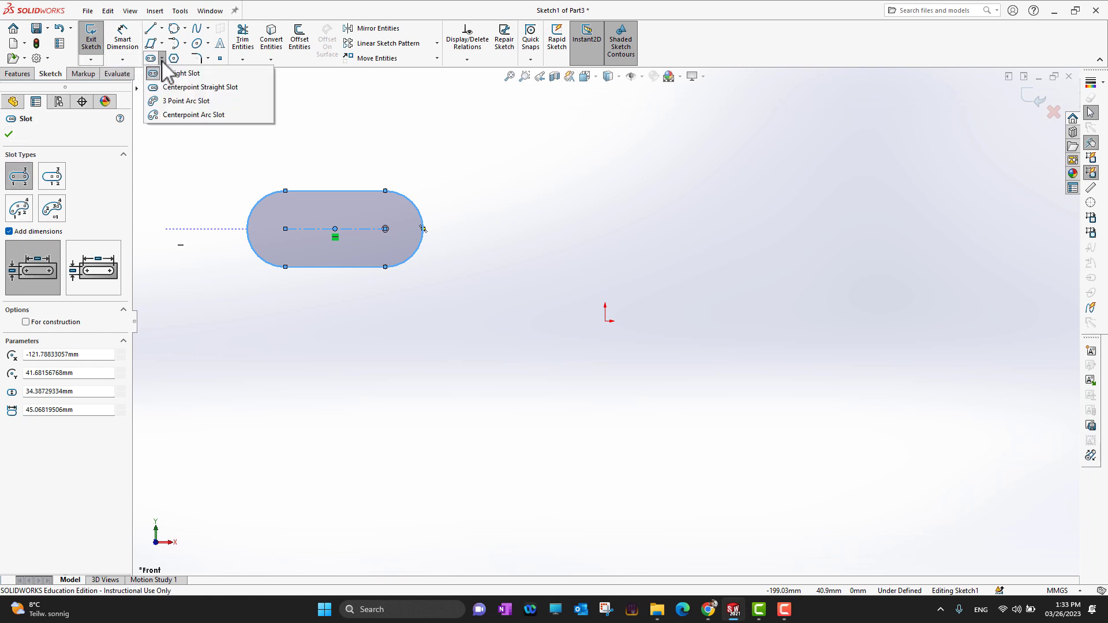
click(195, 91)
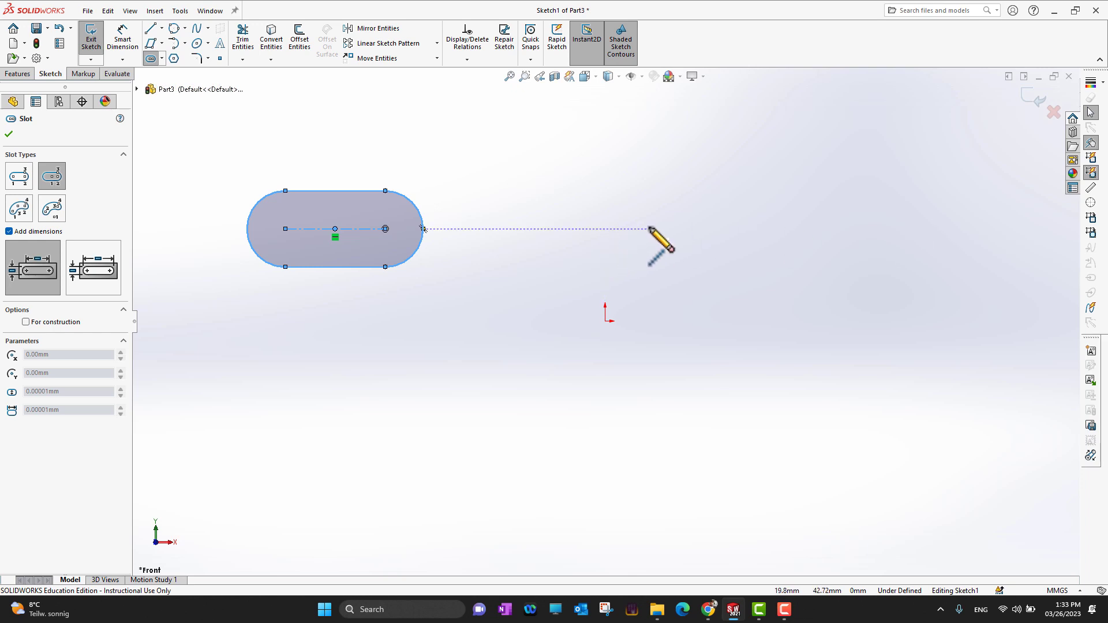
click(661, 198)
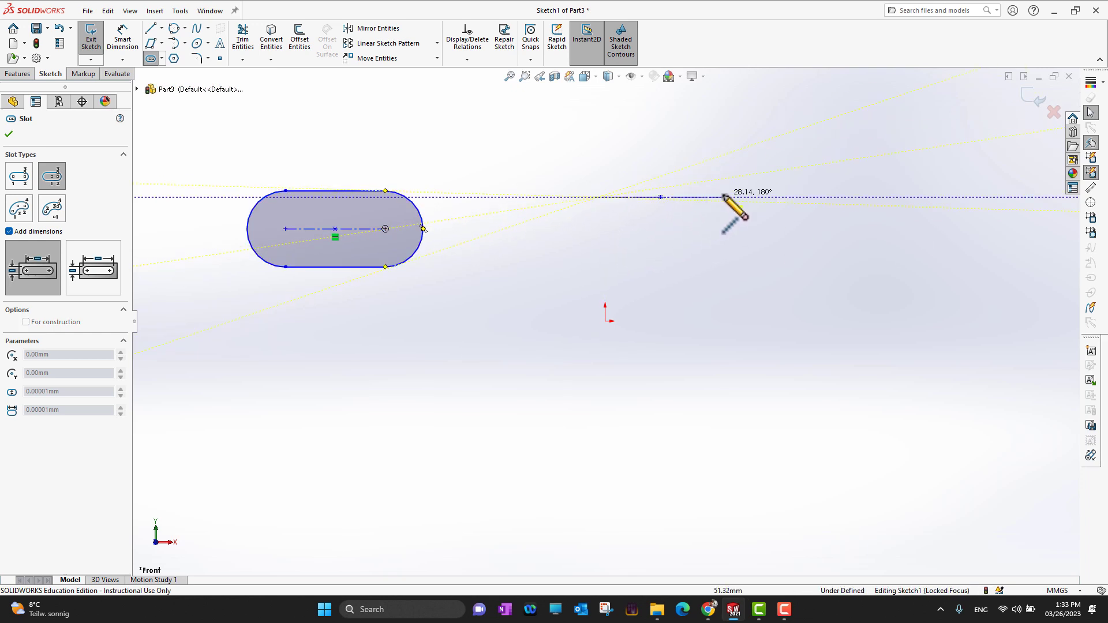
click(709, 229)
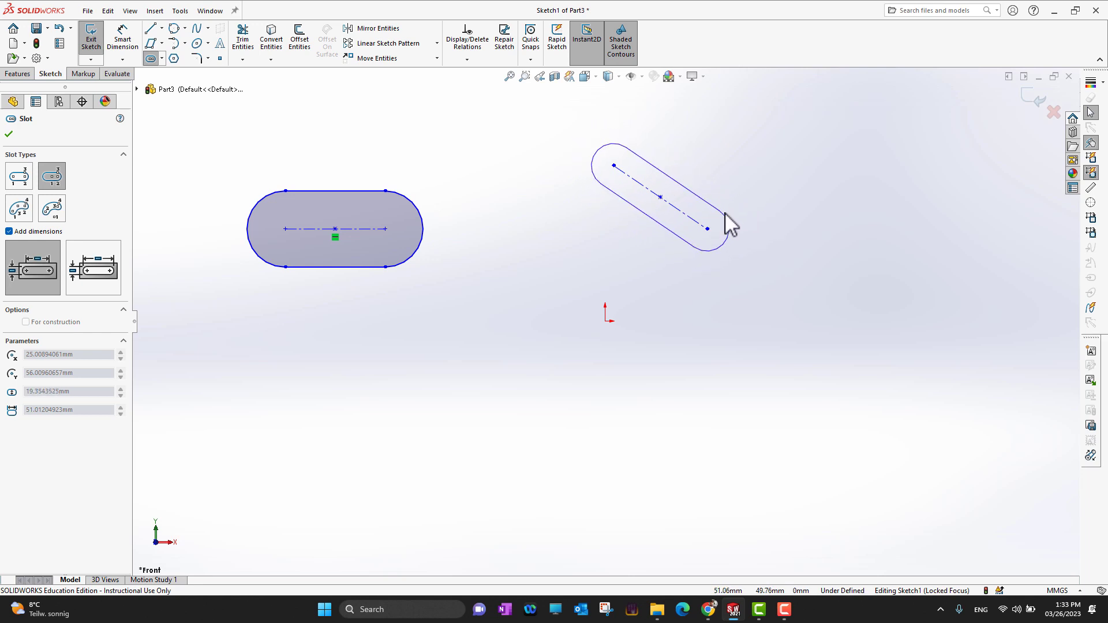
click(770, 220)
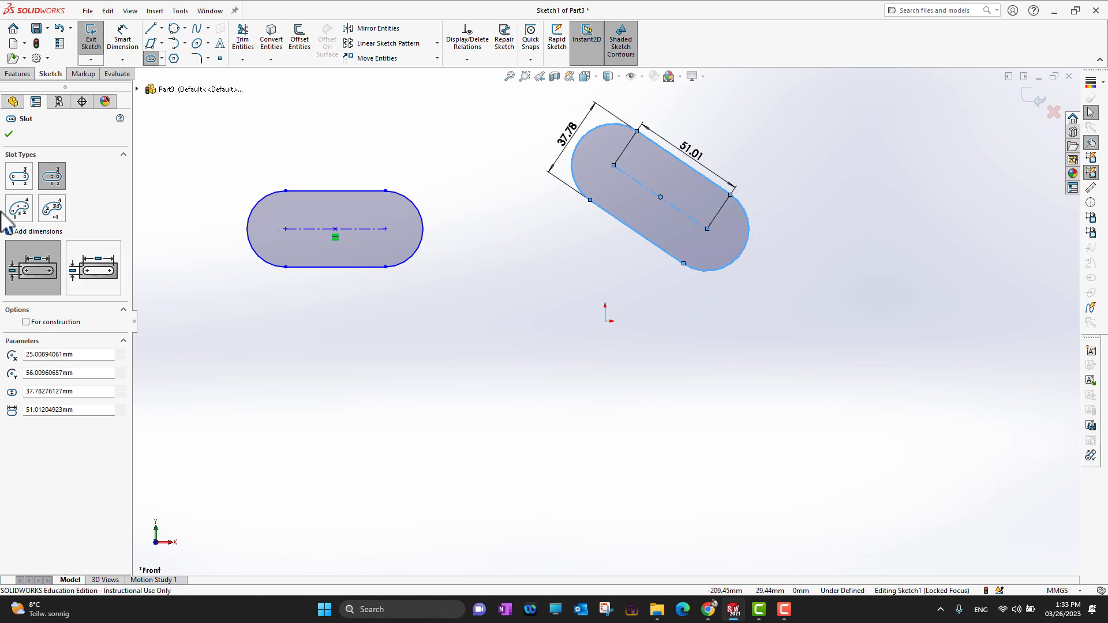
click(9, 135)
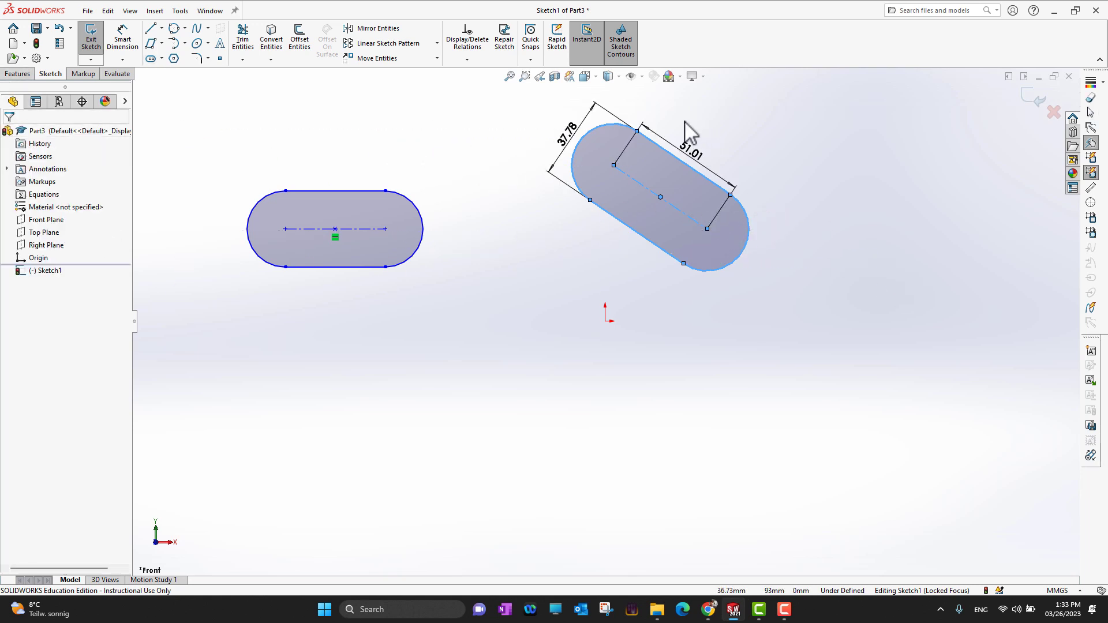
- Set the slanted slot's center-to-center length to 60 mm
double_click(709, 156)
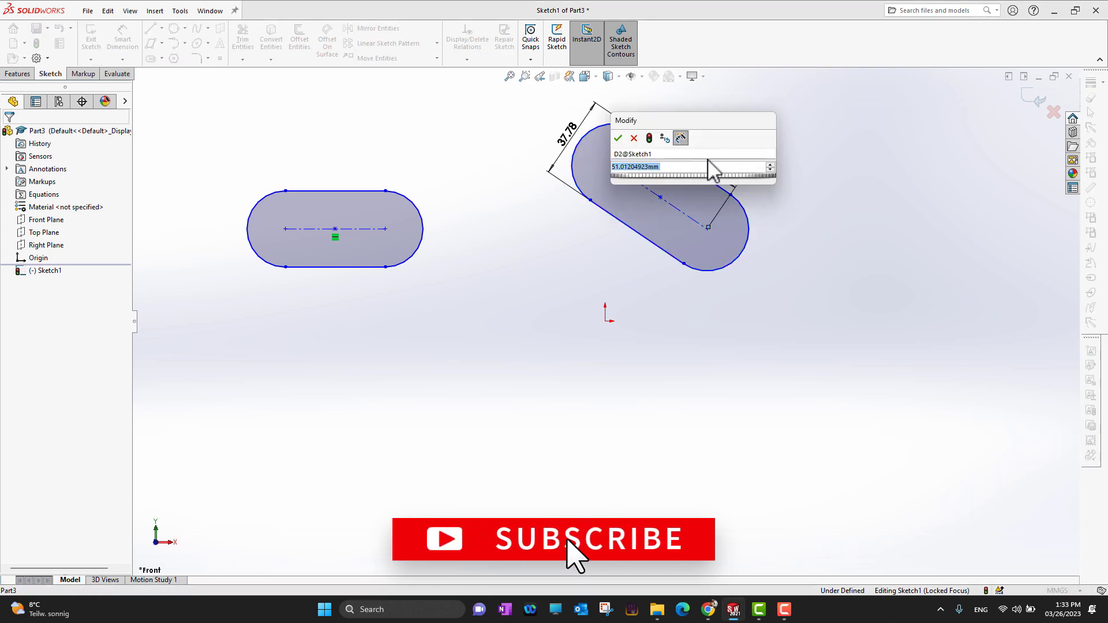
text(6)
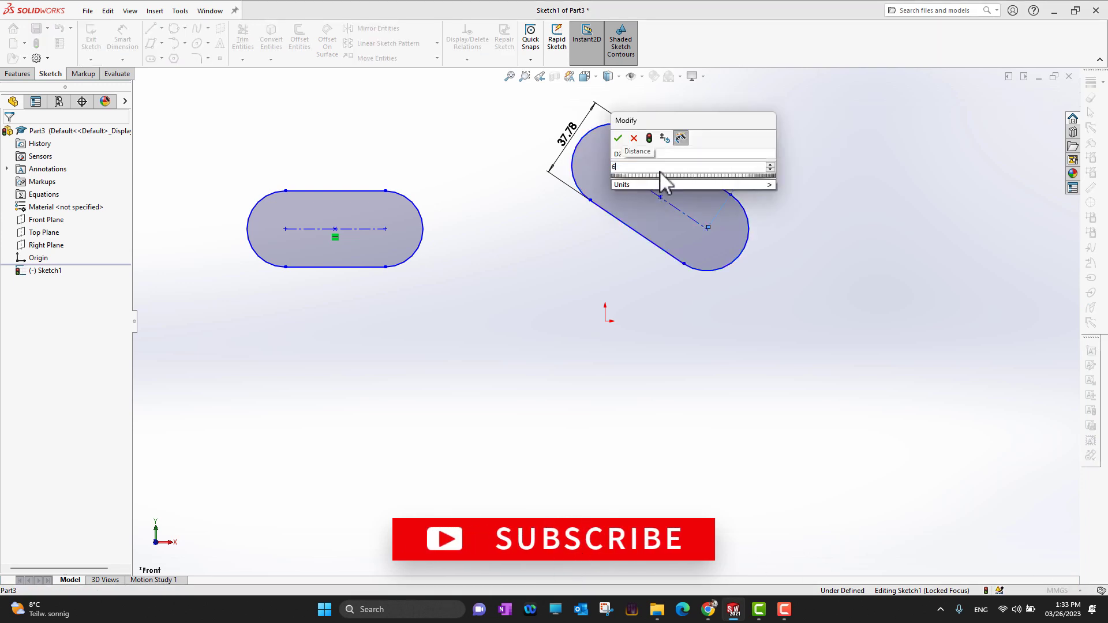
text(0)
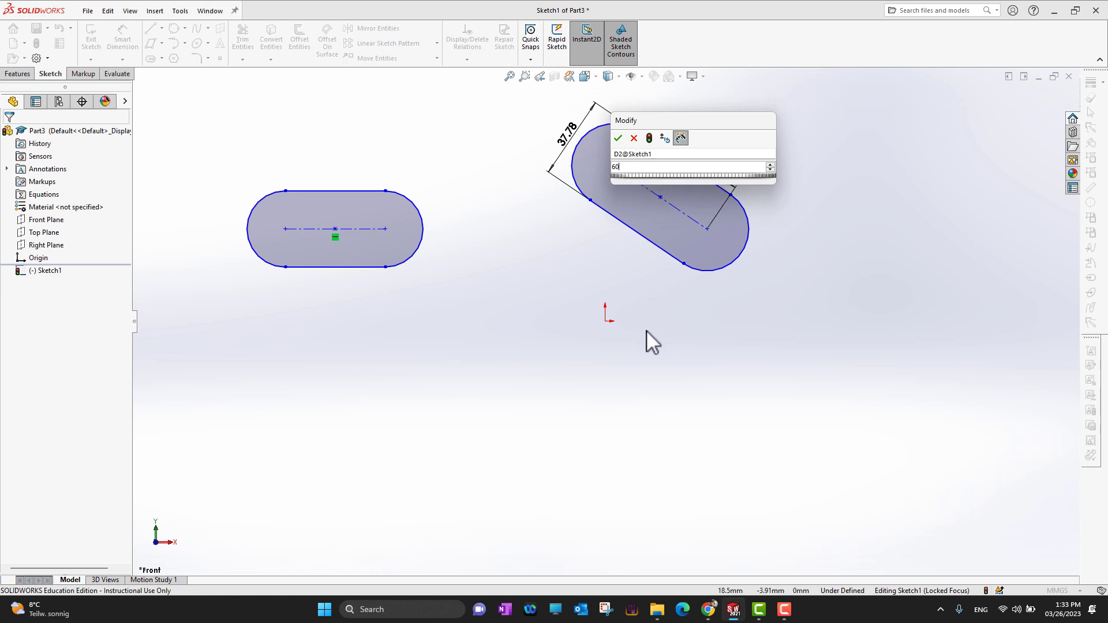
click(618, 138)
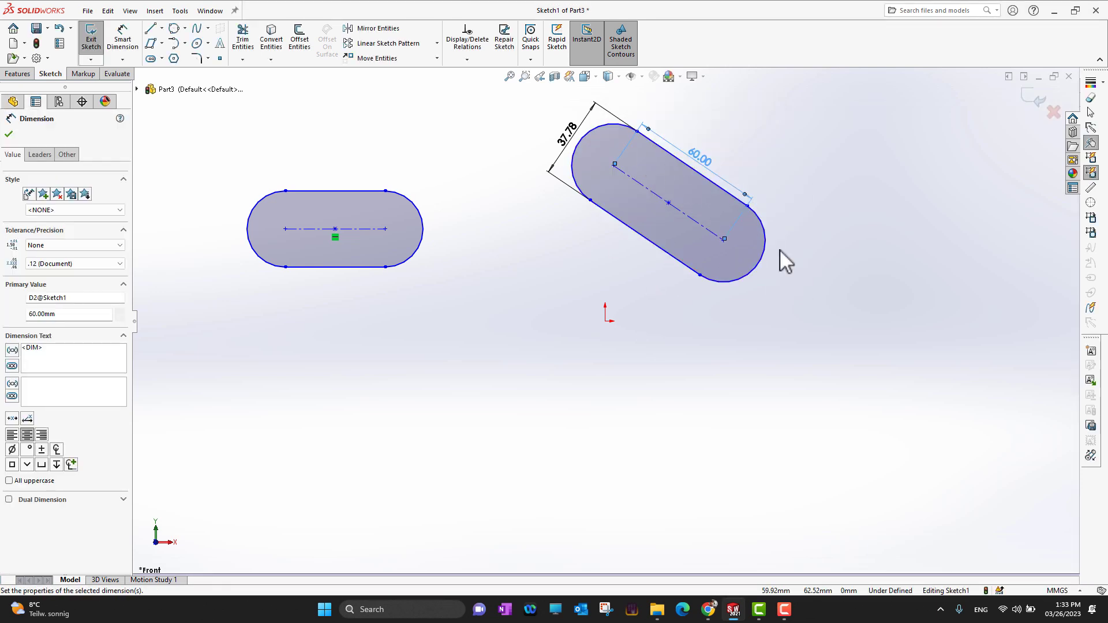
click(743, 324)
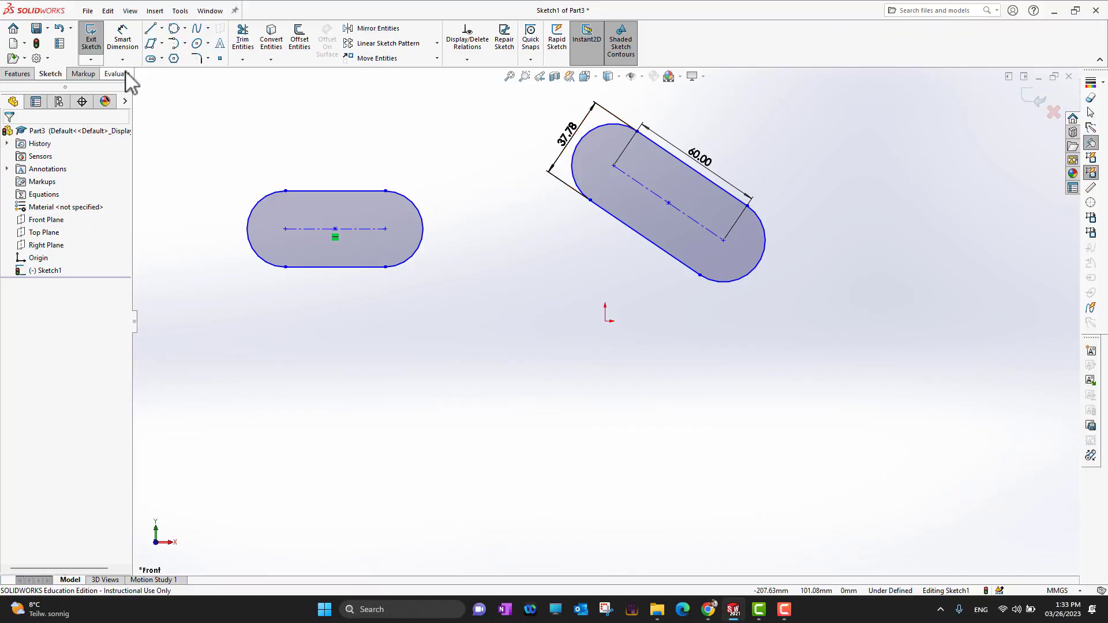
- Draw a dimensioned 3 point arc slot below the horizontal slot, about 35 mm radius, 128° and 33 mm wide, and make it construction geometry
click(162, 59)
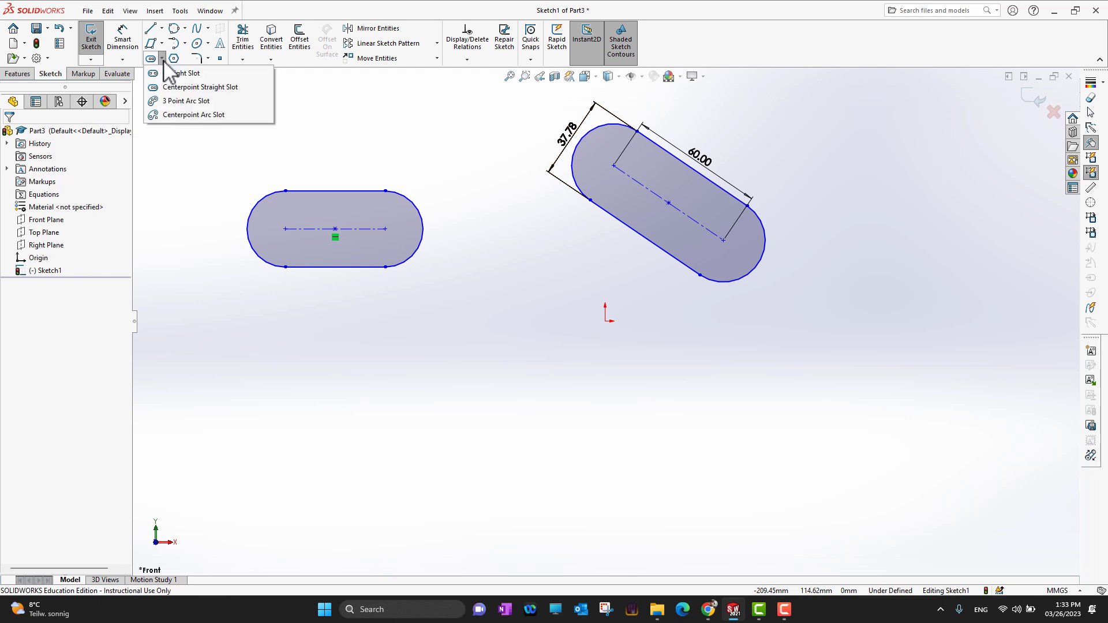
click(198, 103)
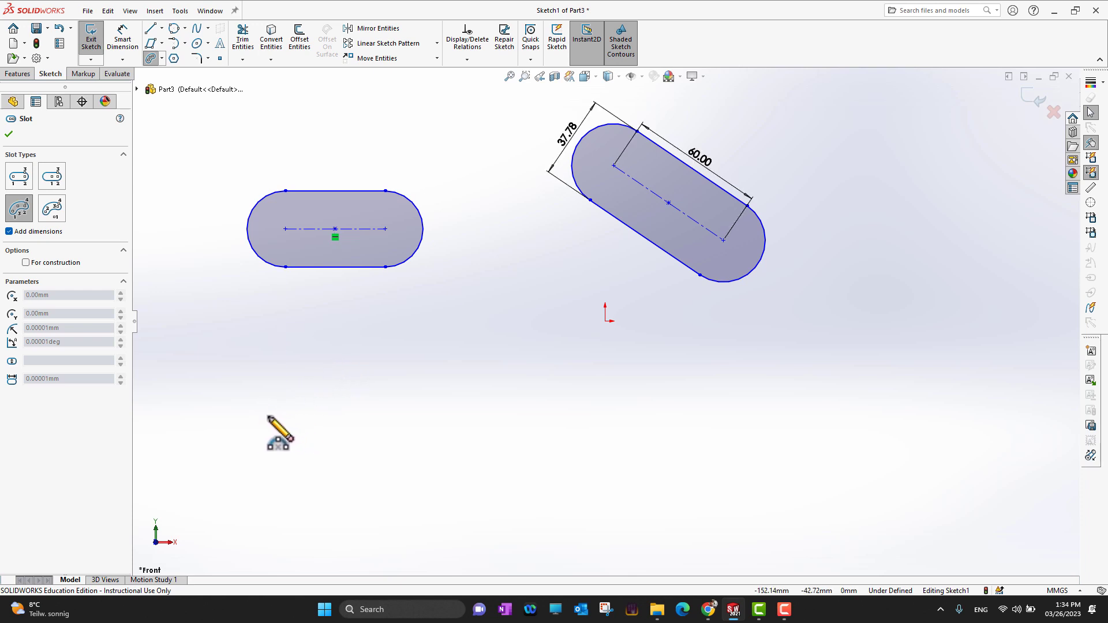
click(312, 430)
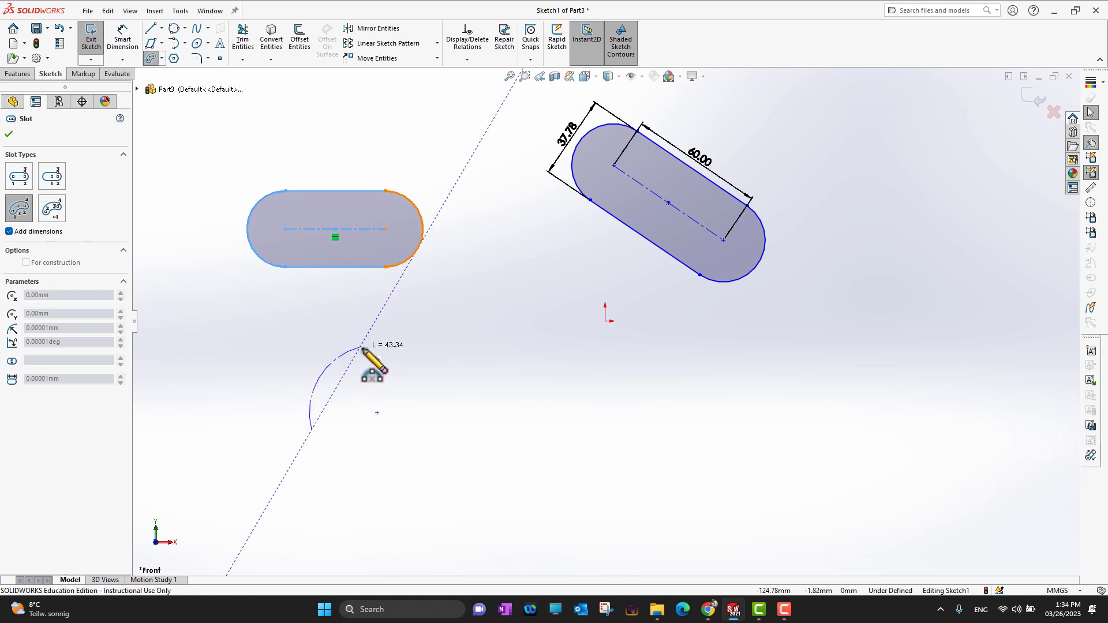
click(421, 341)
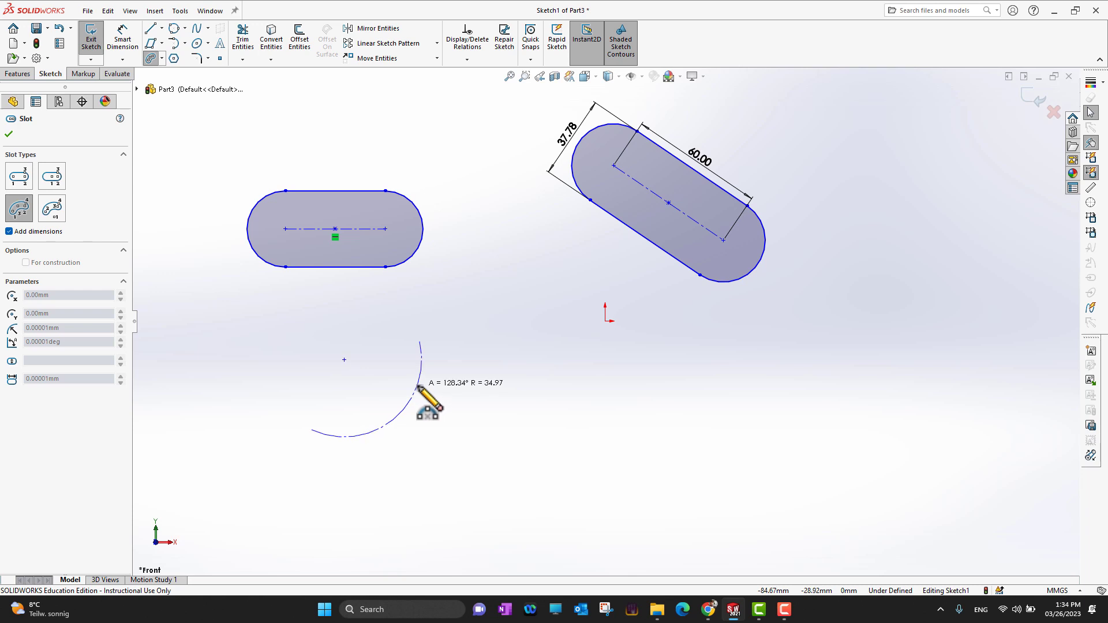
click(418, 387)
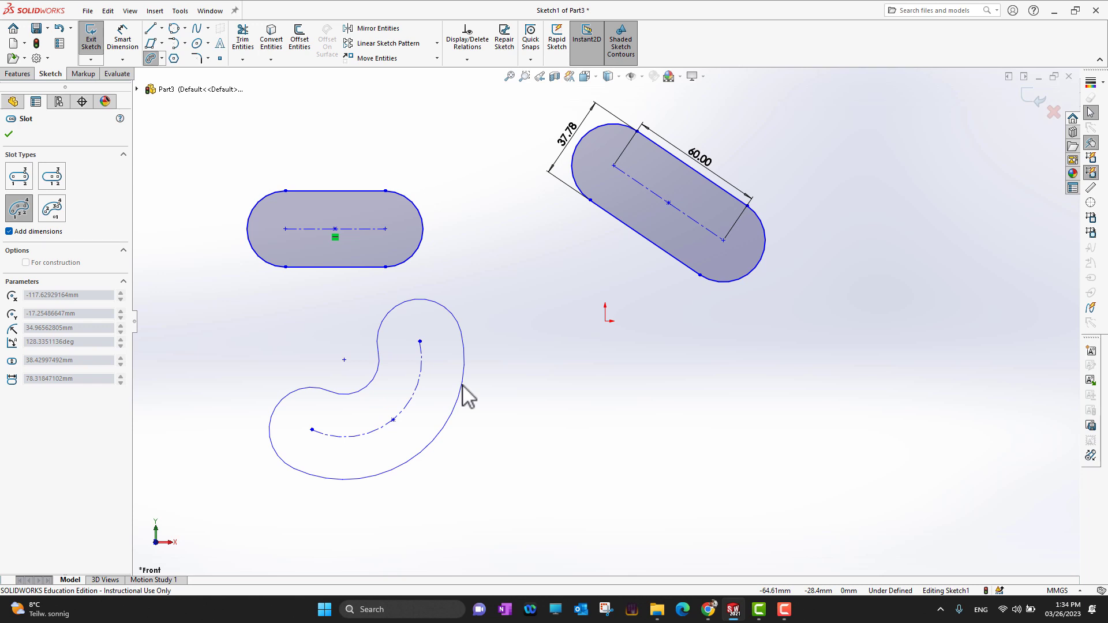
click(458, 390)
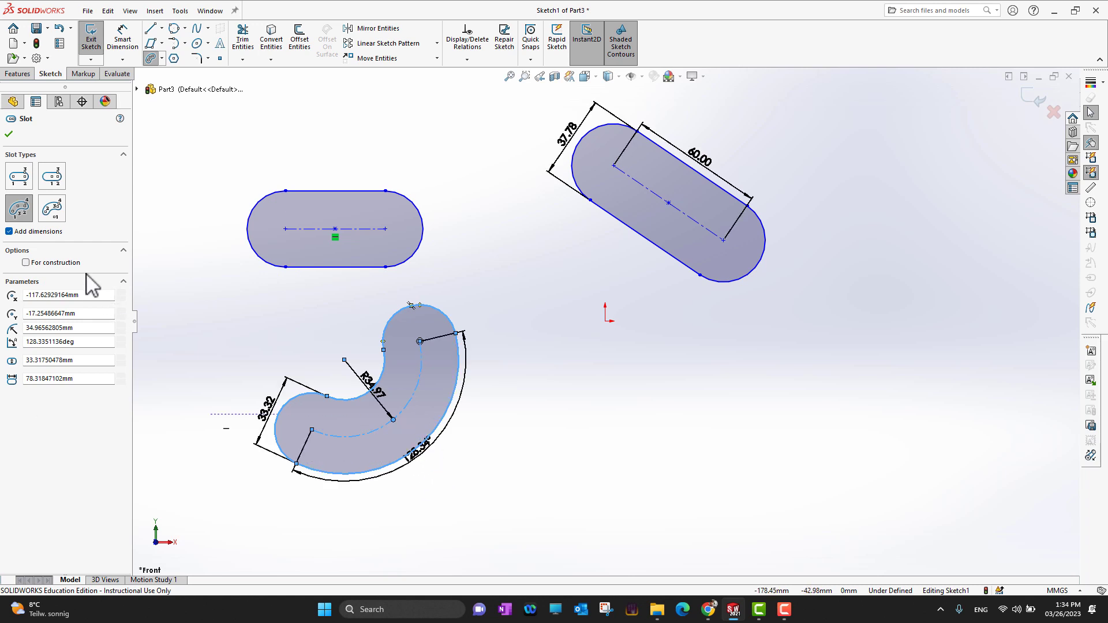
click(26, 262)
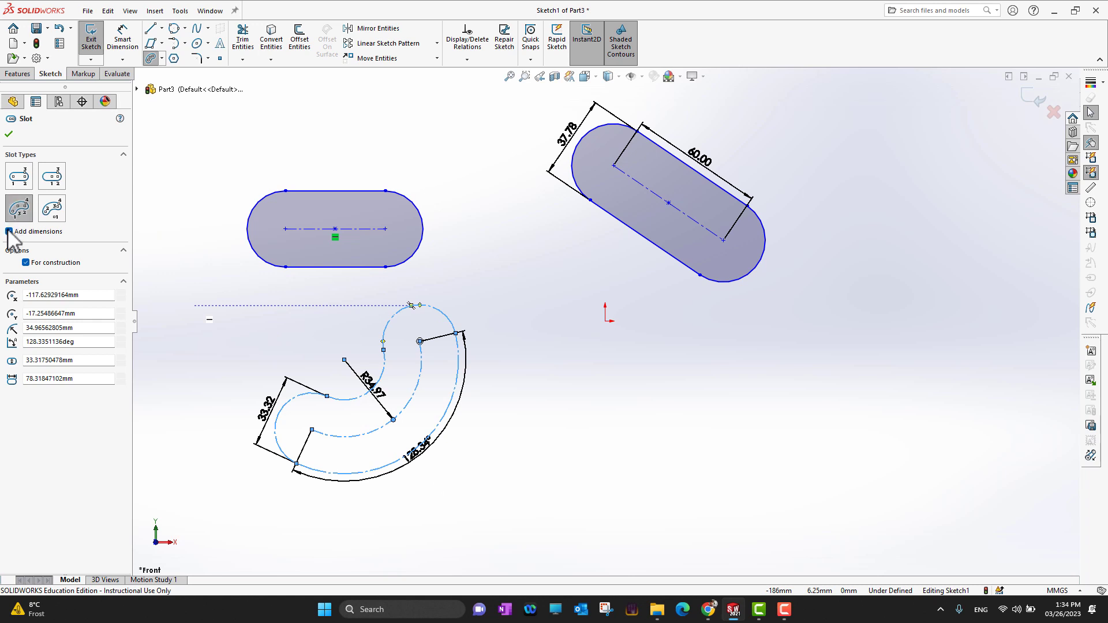
click(9, 135)
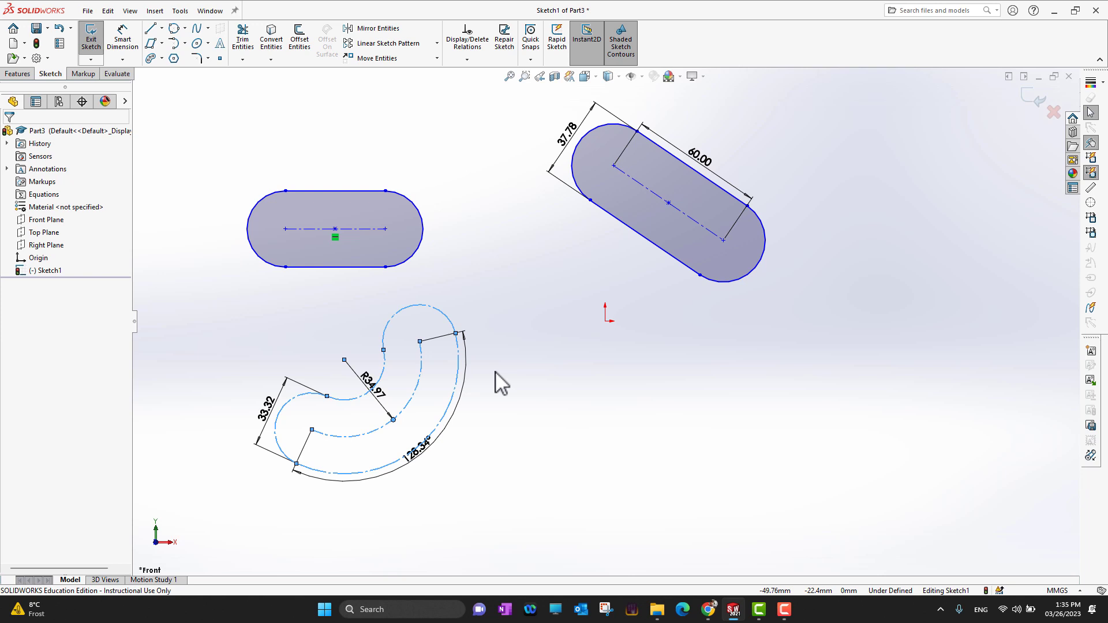
- Draw a centerpoint arc slot without dimensions below-right of the origin, about 44 mm radius, 149° and 53 mm wide, as regular geometry
click(163, 59)
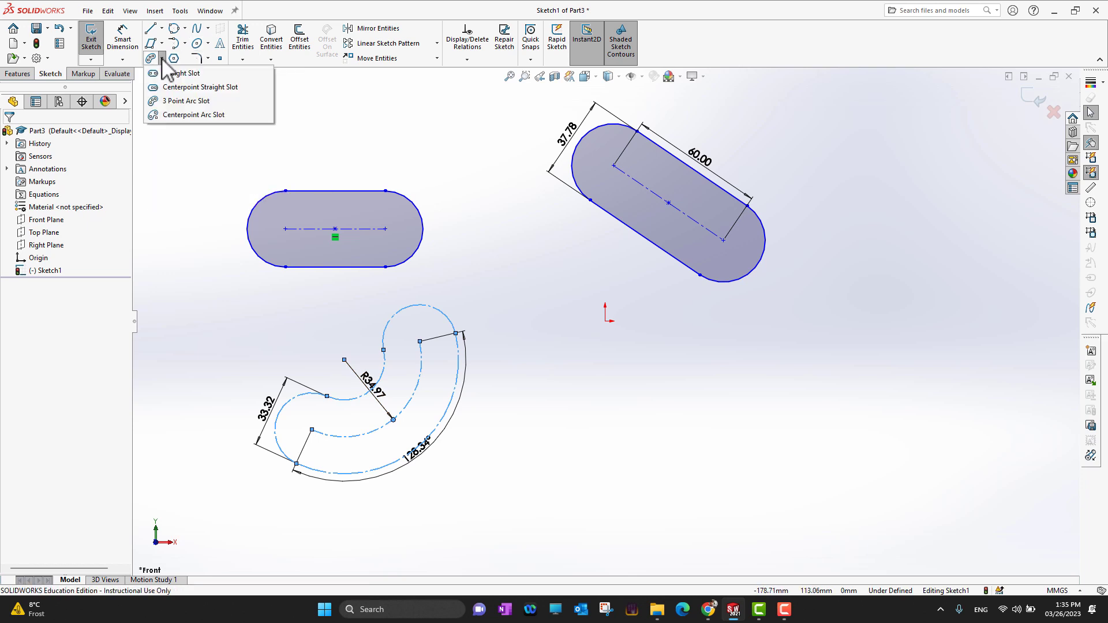
click(193, 115)
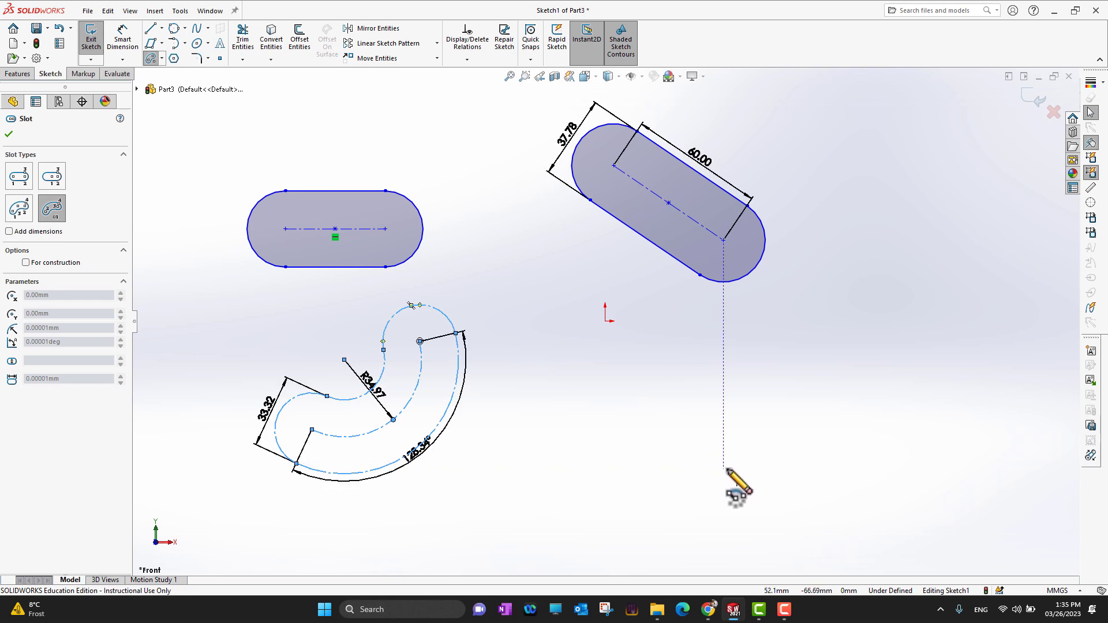
click(790, 457)
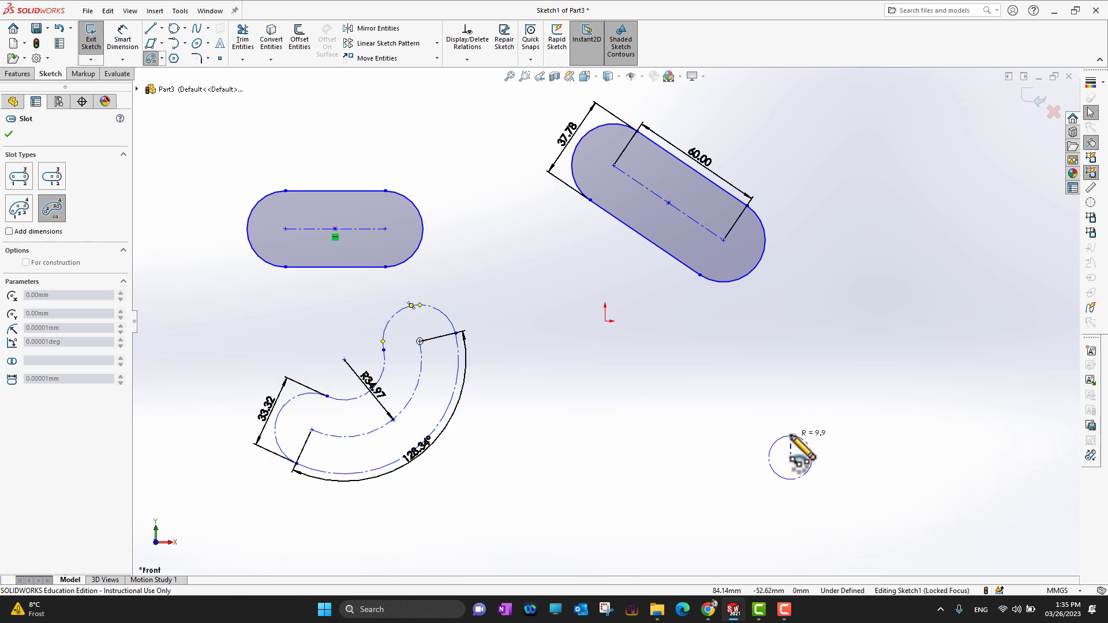
click(754, 367)
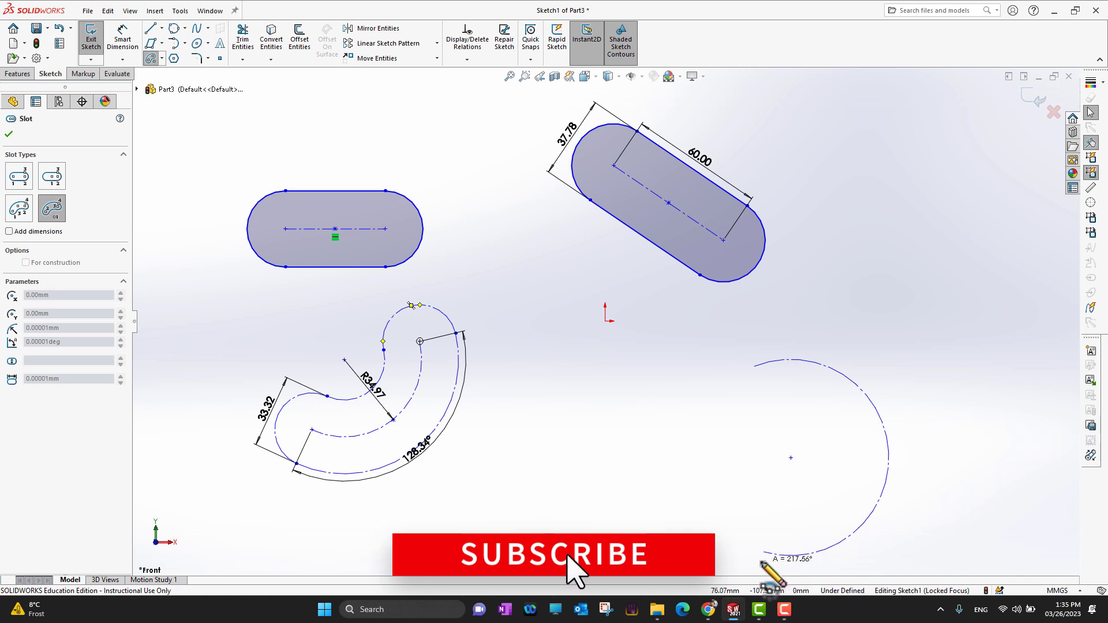
click(868, 517)
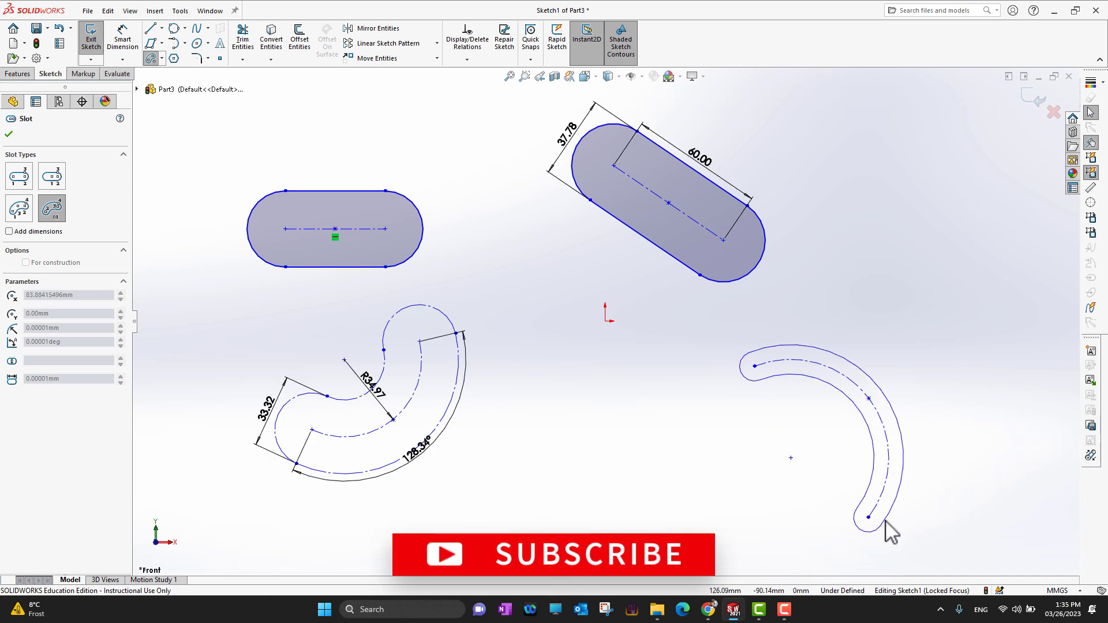
click(941, 527)
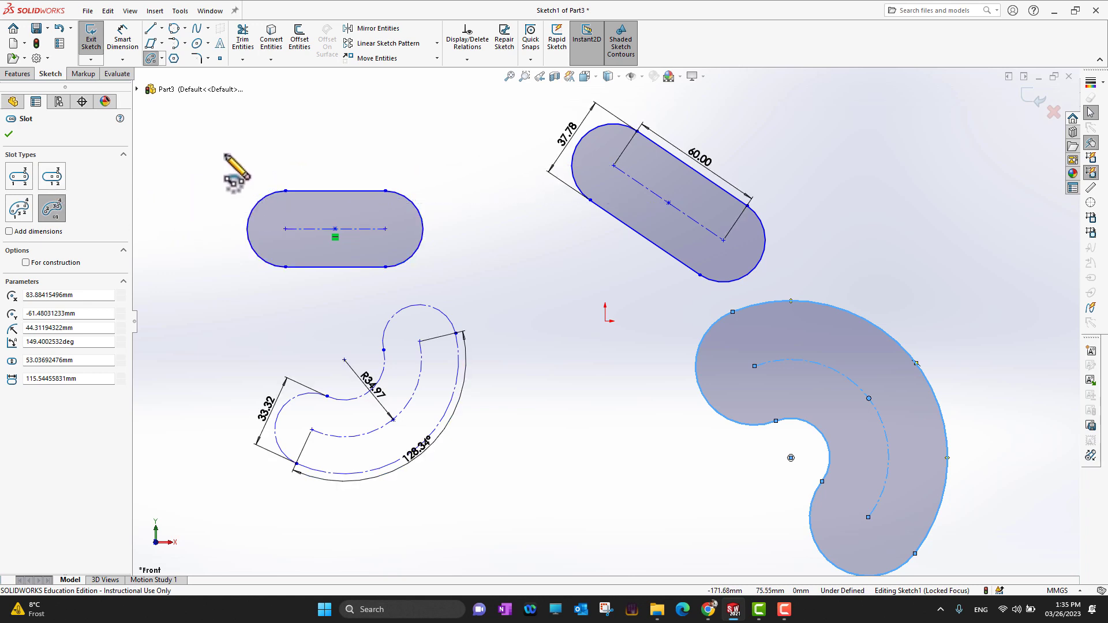
key(Return)
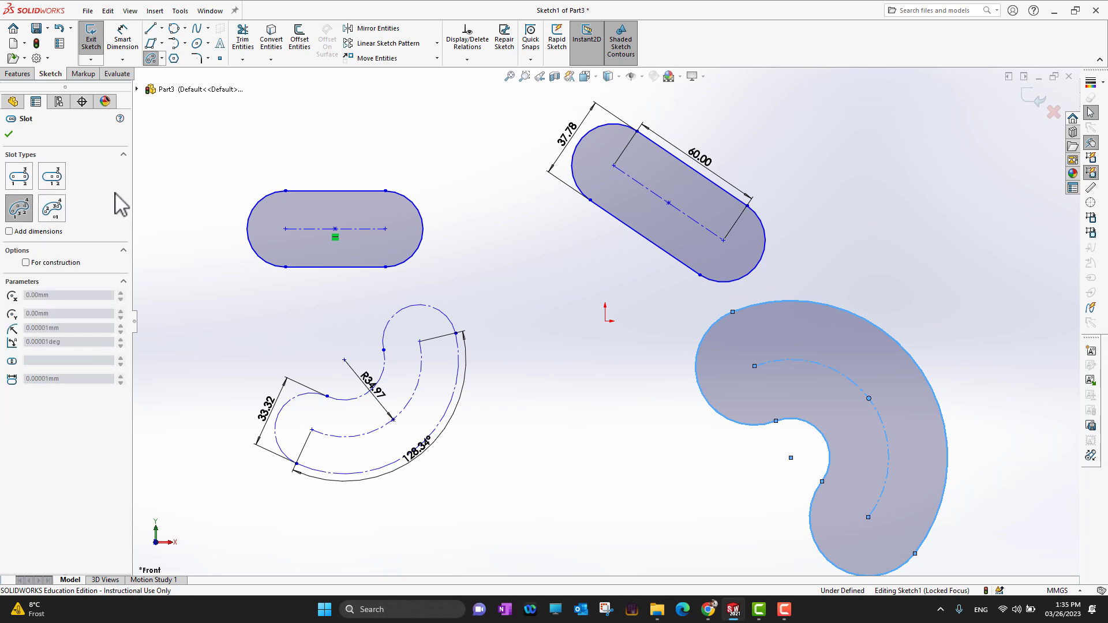
click(9, 135)
click(532, 330)
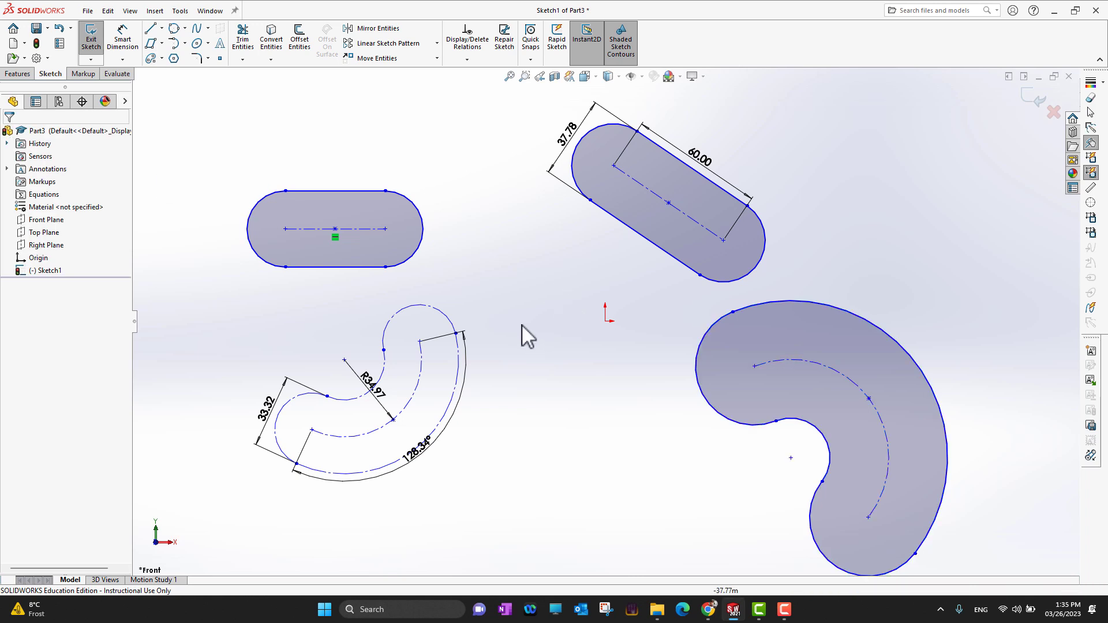
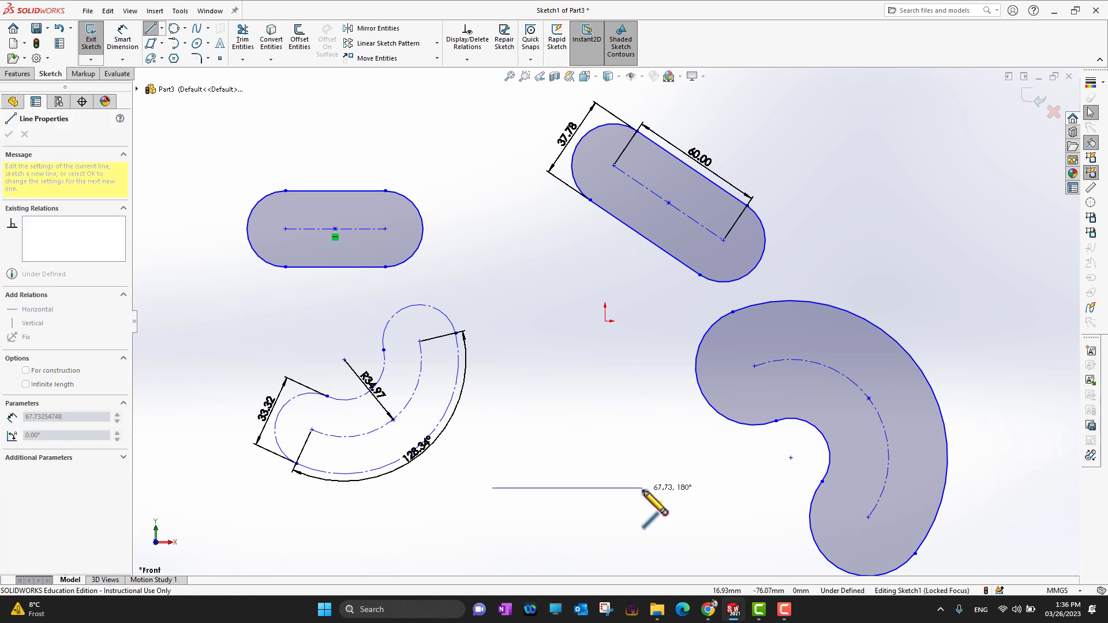
- Draw a horizontal line about 68 mm long below the origin and offset it 10 mm bi-directionally with dimensions and arc cap ends
double_click(643, 488)
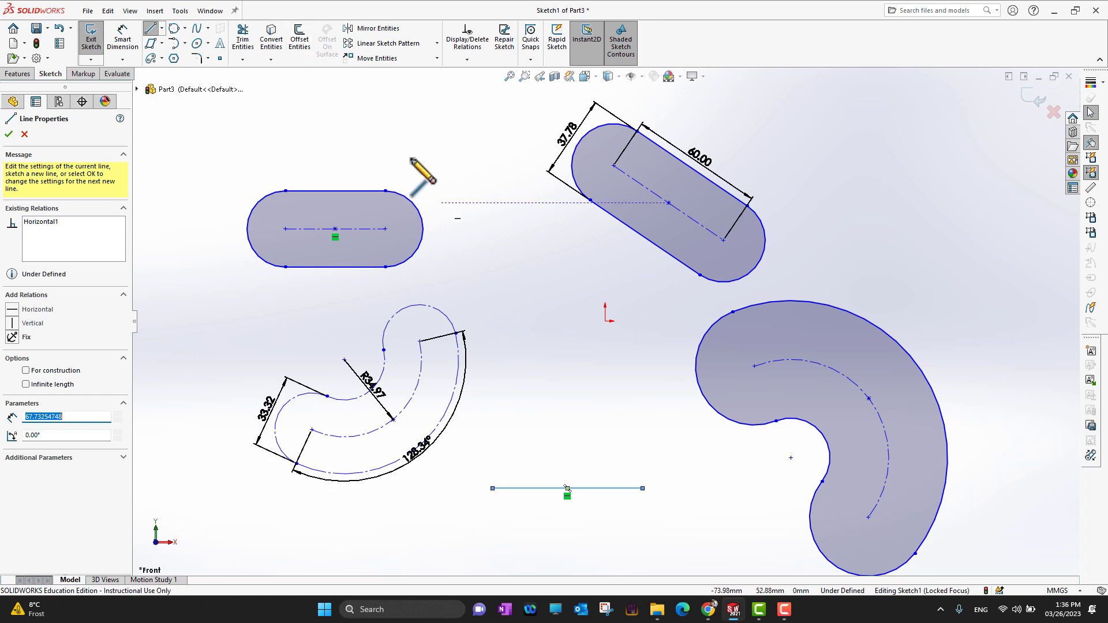
click(301, 36)
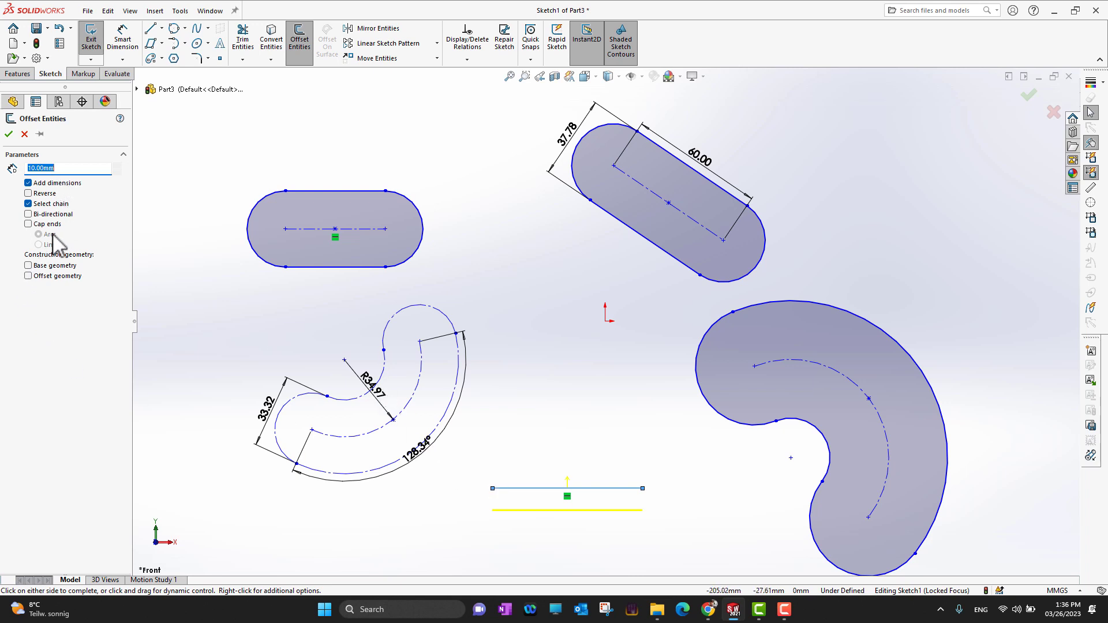
click(28, 214)
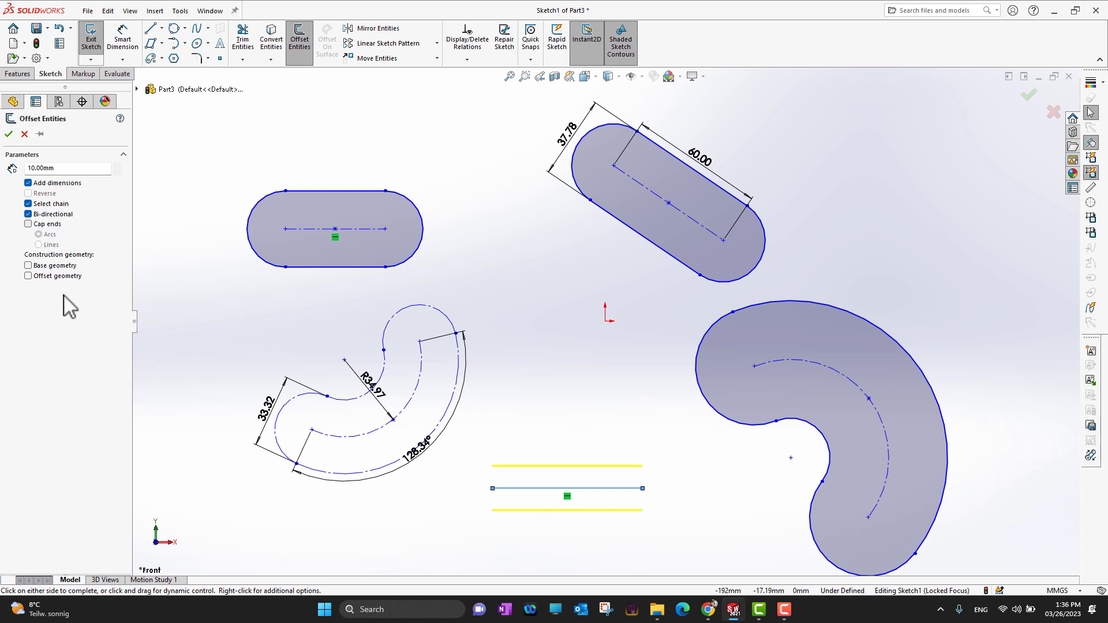
click(28, 225)
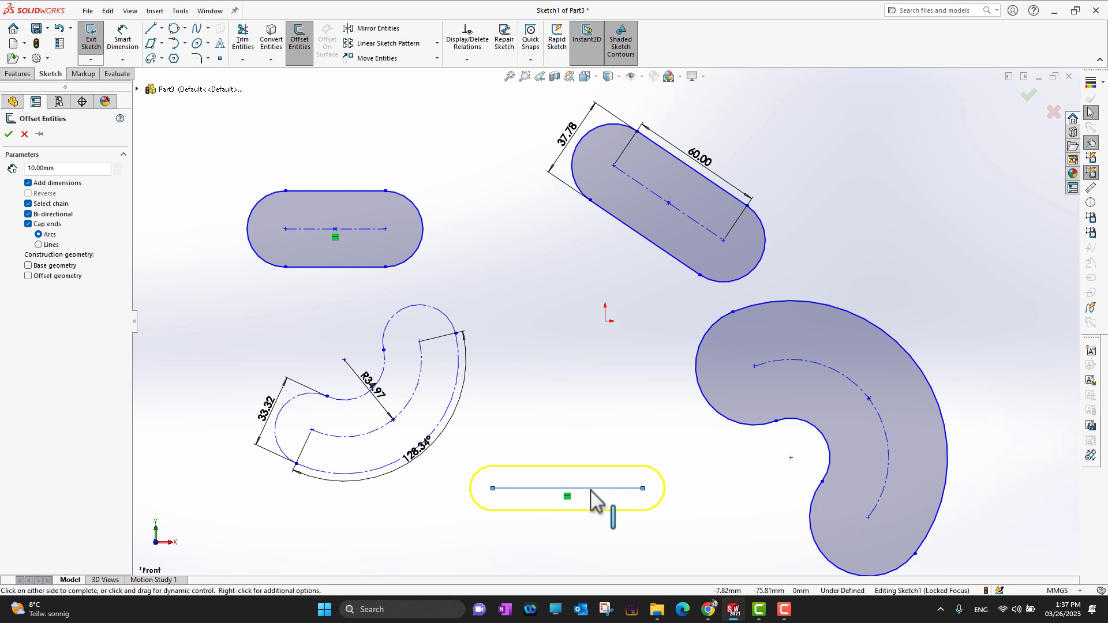
click(8, 134)
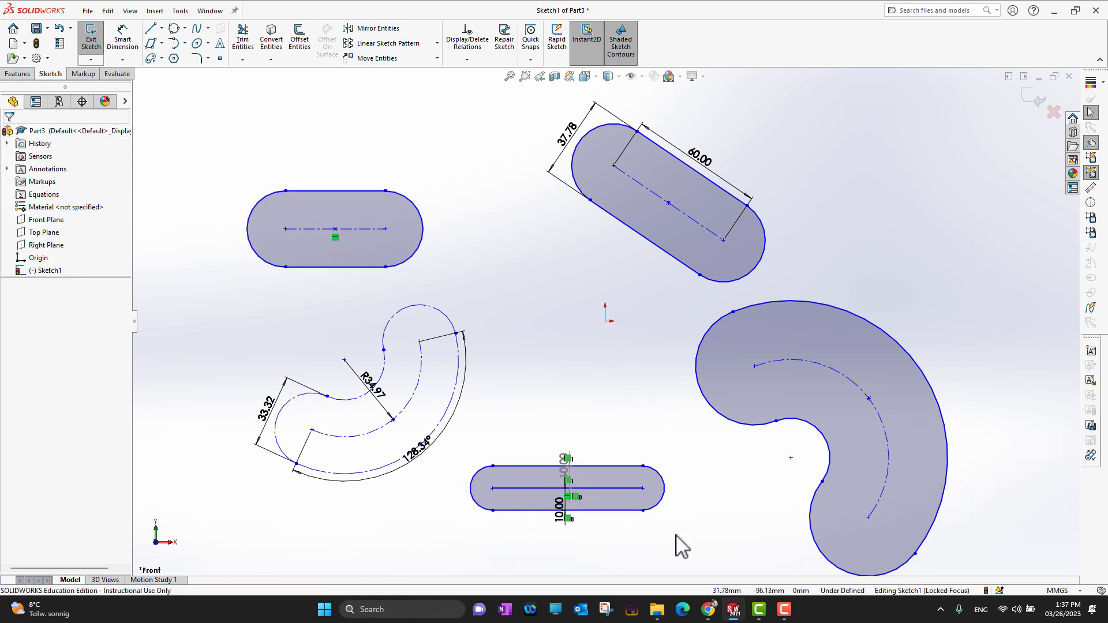